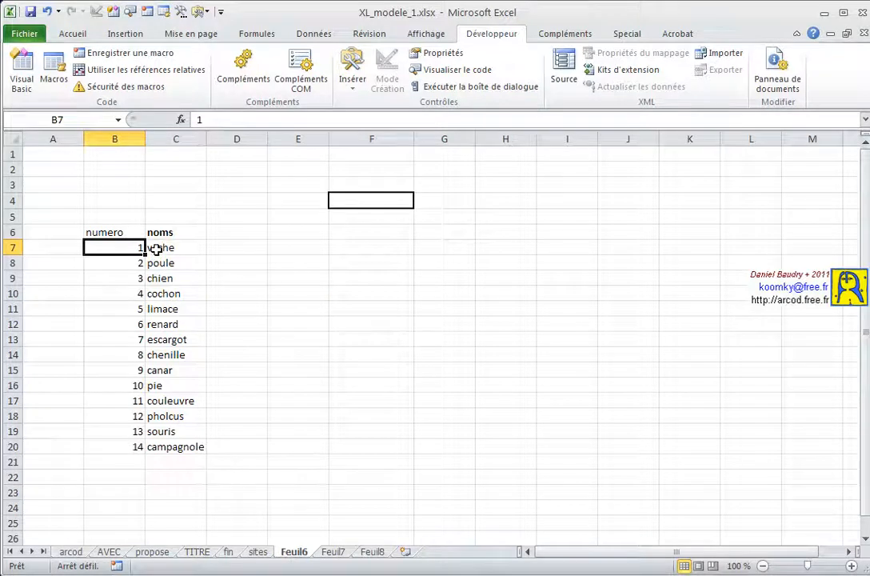
# Step: Examine the numbered animal names in B7:C20 on Feuil6 and the question formula in C9 on Feuil7
pyautogui.moveTo(151, 247); pyautogui.dragTo(156, 445)
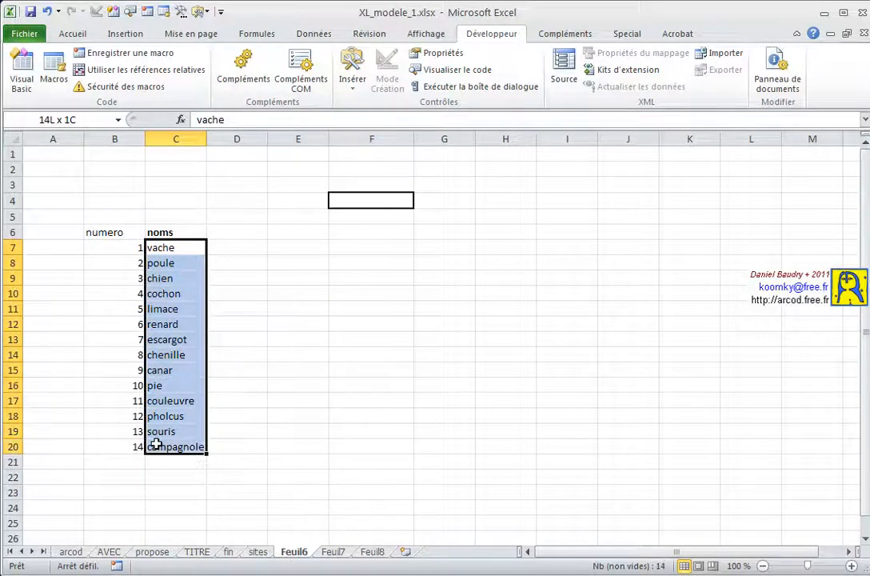
pyautogui.moveTo(97, 245); pyautogui.dragTo(113, 445)
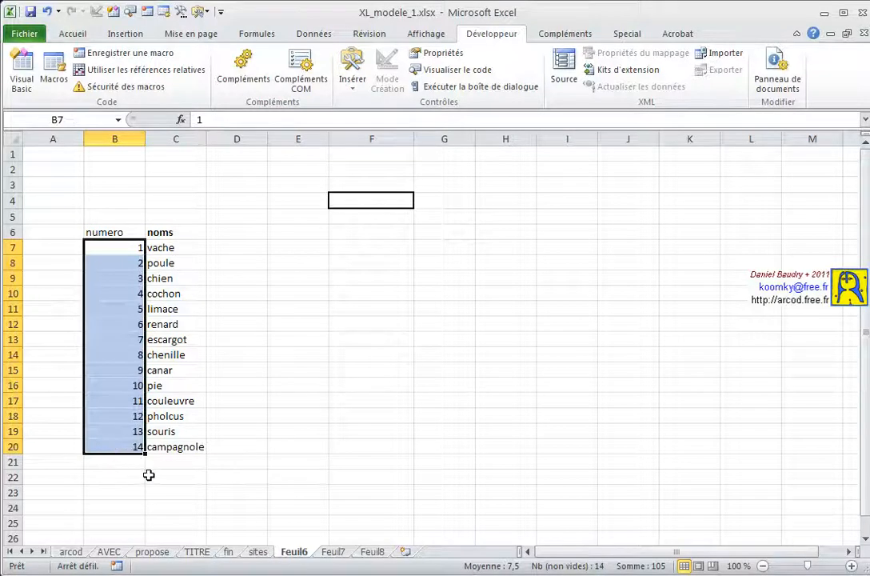
pyautogui.click(335, 553)
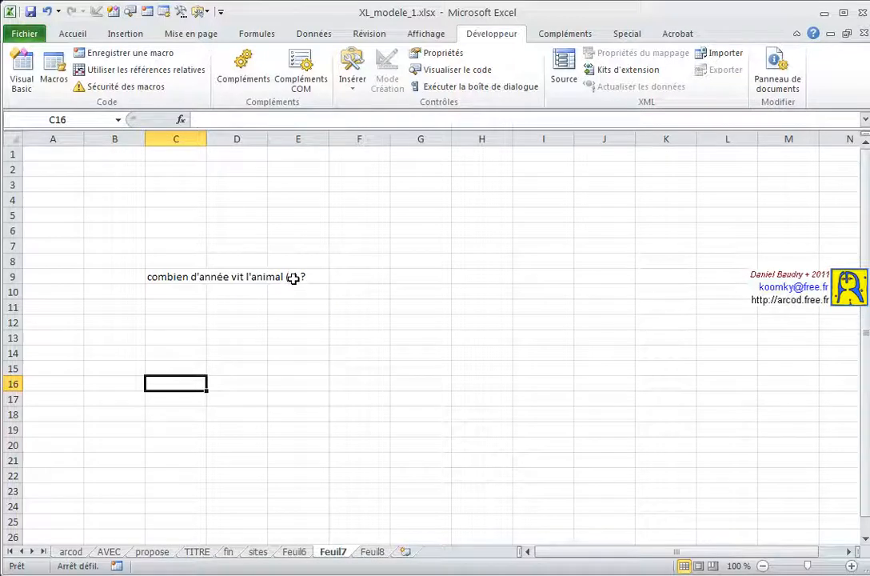
pyautogui.click(160, 275)
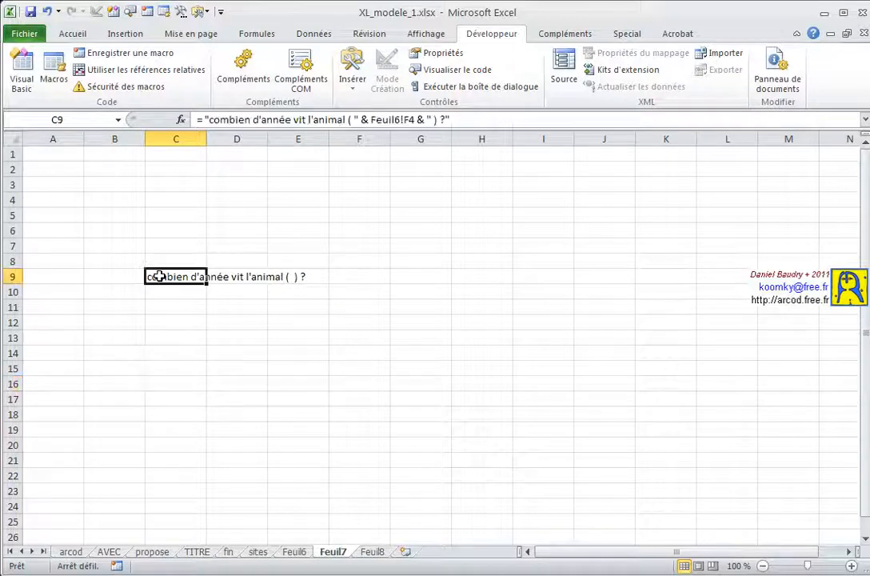
pyautogui.moveTo(197, 120); pyautogui.dragTo(453, 120)
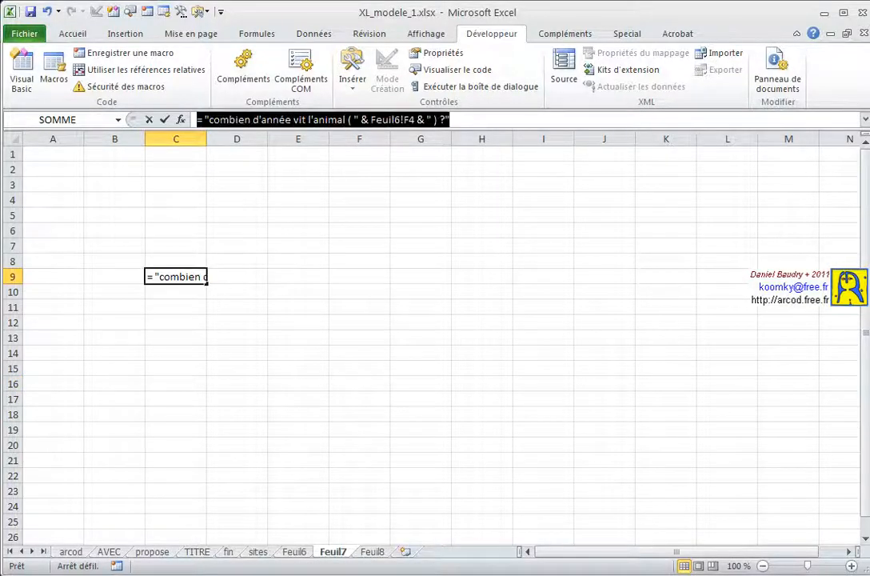
pyautogui.click(456, 120)
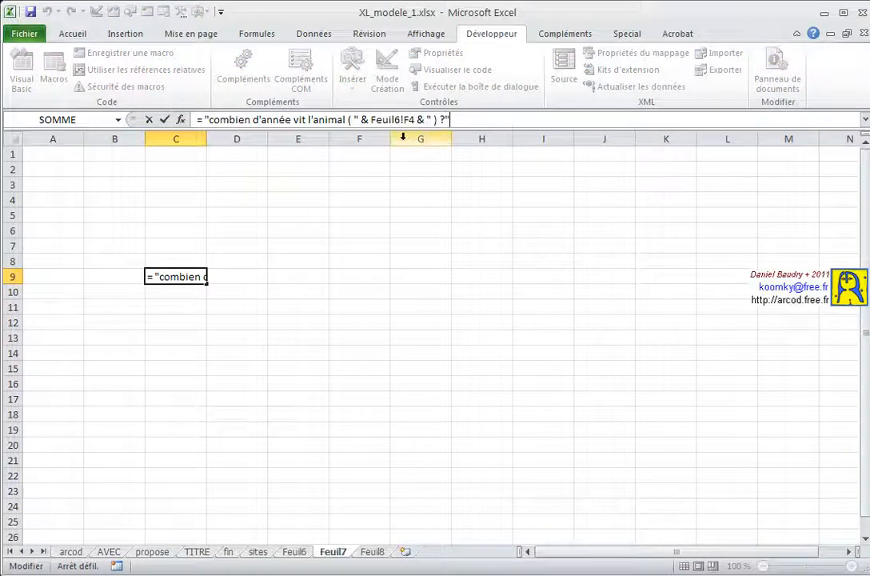
# Step: Replace the cell reference in C9's question formula by picking F4 on Feuil6 again
pyautogui.moveTo(371, 120); pyautogui.dragTo(414, 120)
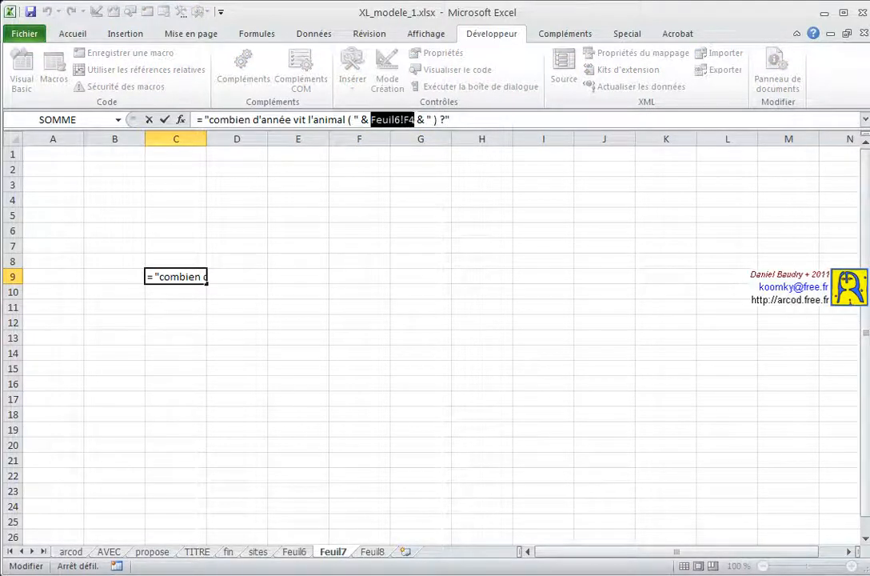
pyautogui.click(294, 554)
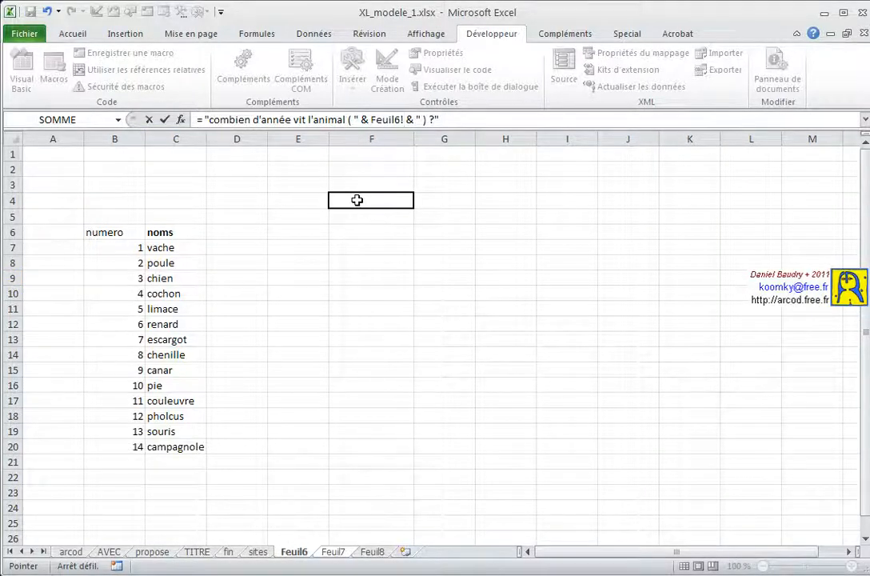
pyautogui.click(357, 200)
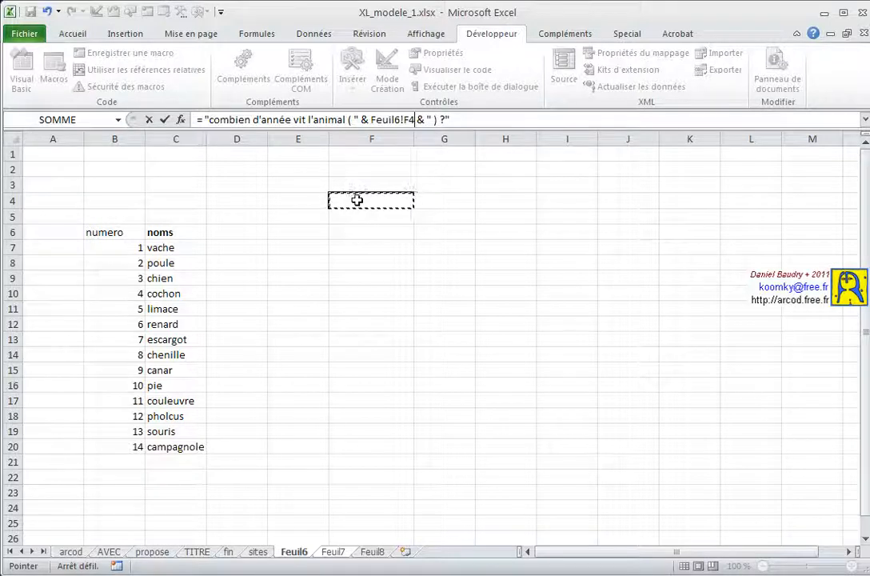
pyautogui.press('Return')
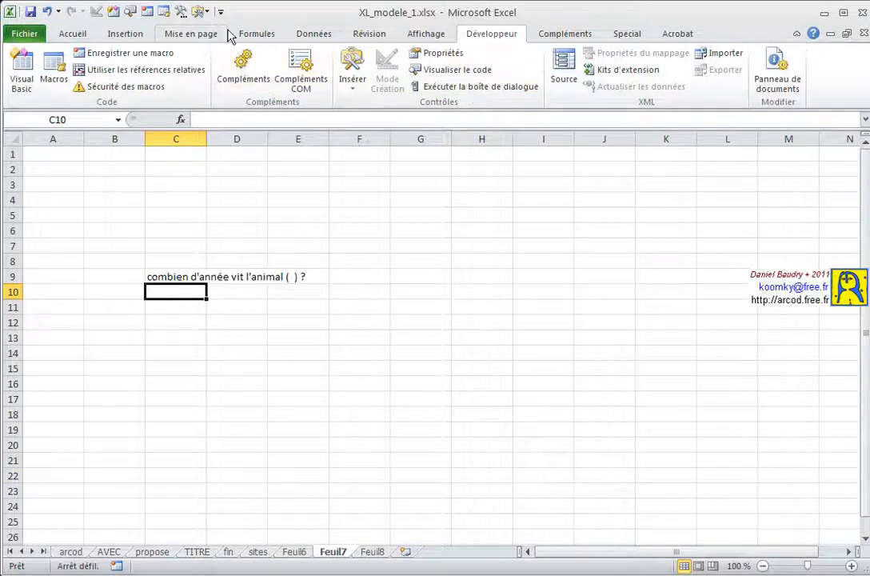
# Step: Insert a combo box form control on Feuil7, spanning columns D to G around row 3
pyautogui.click(313, 36)
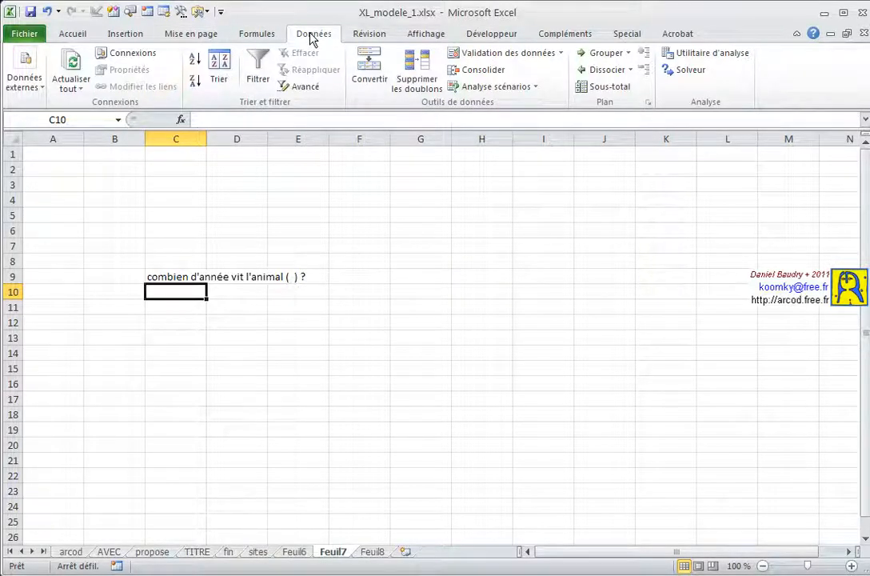
pyautogui.click(488, 37)
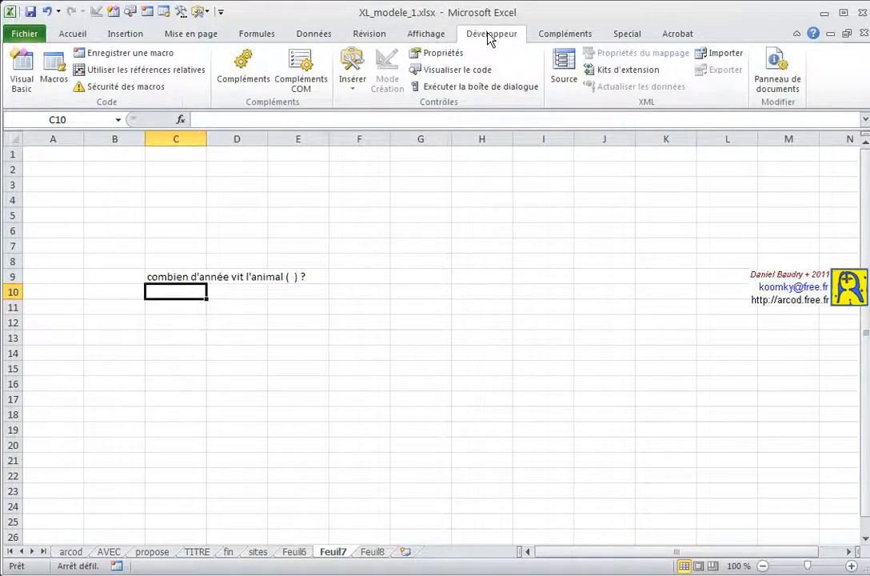
pyautogui.click(352, 66)
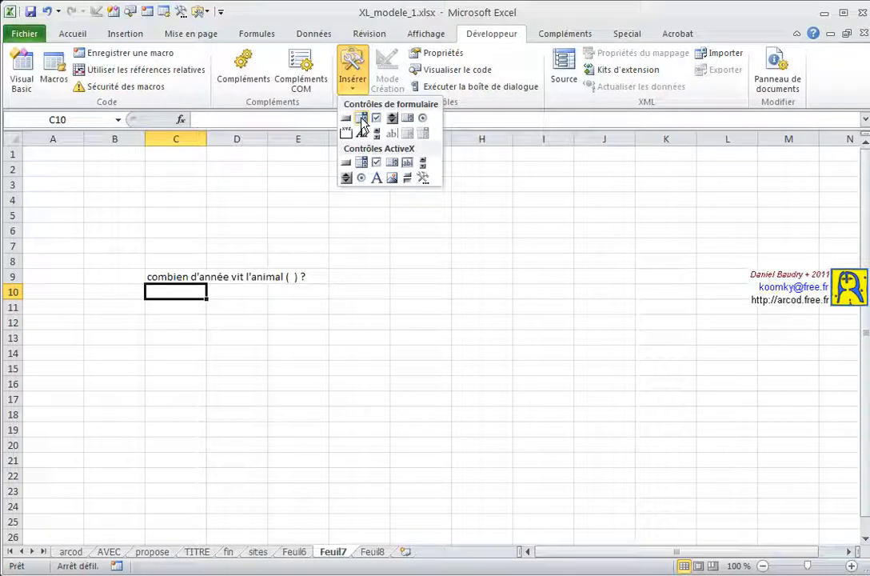
pyautogui.click(361, 118)
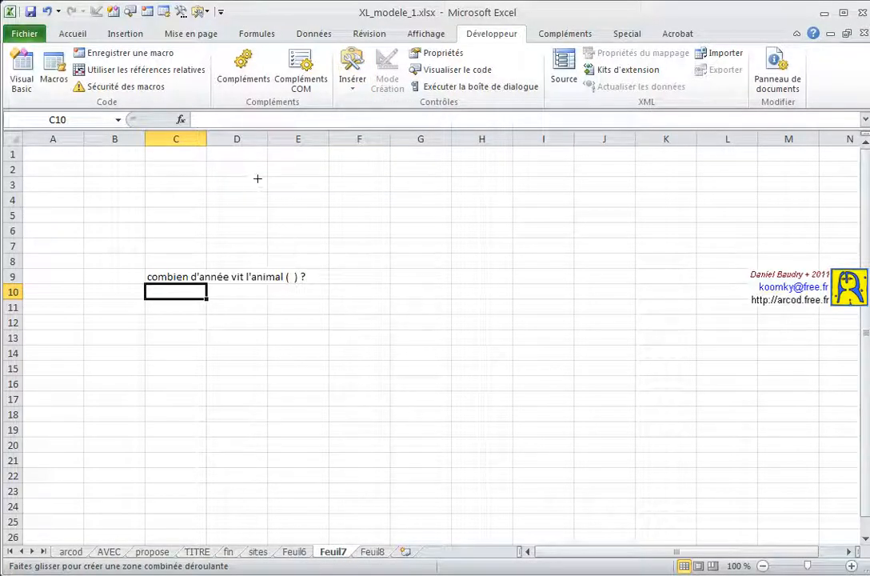
pyautogui.moveTo(258, 179); pyautogui.dragTo(401, 195)
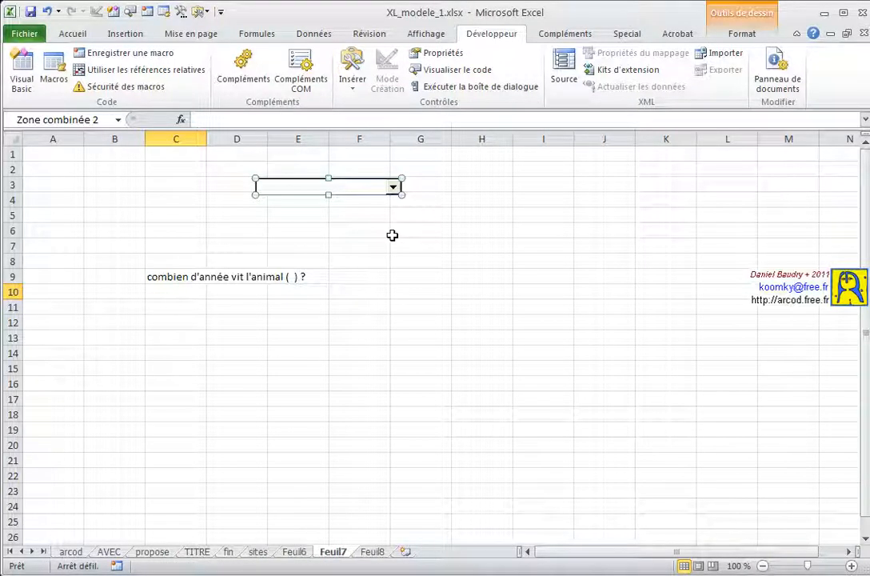
# Step: Set the combo box's input range to the animal names in Feuil6!$C$7:$C$20
pyautogui.rightClick(306, 190)
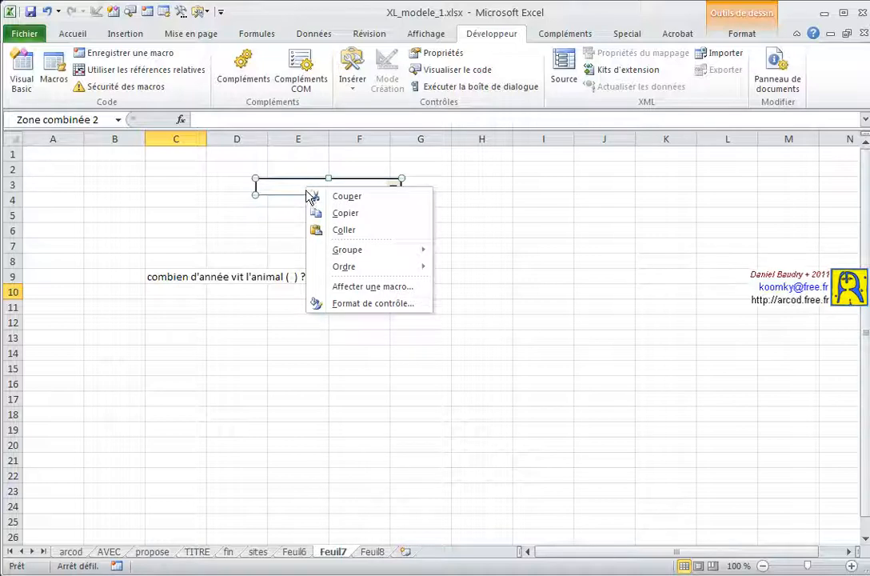
pyautogui.click(355, 306)
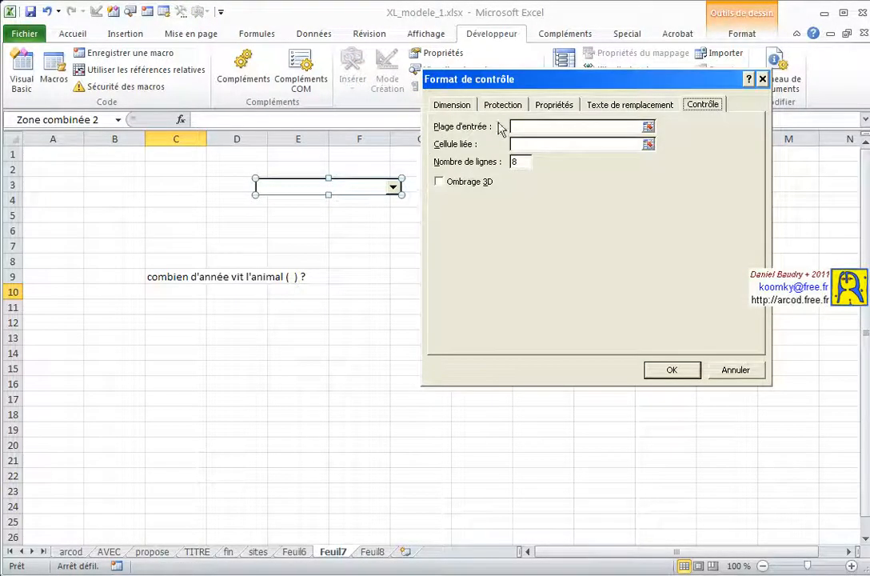
pyautogui.click(520, 125)
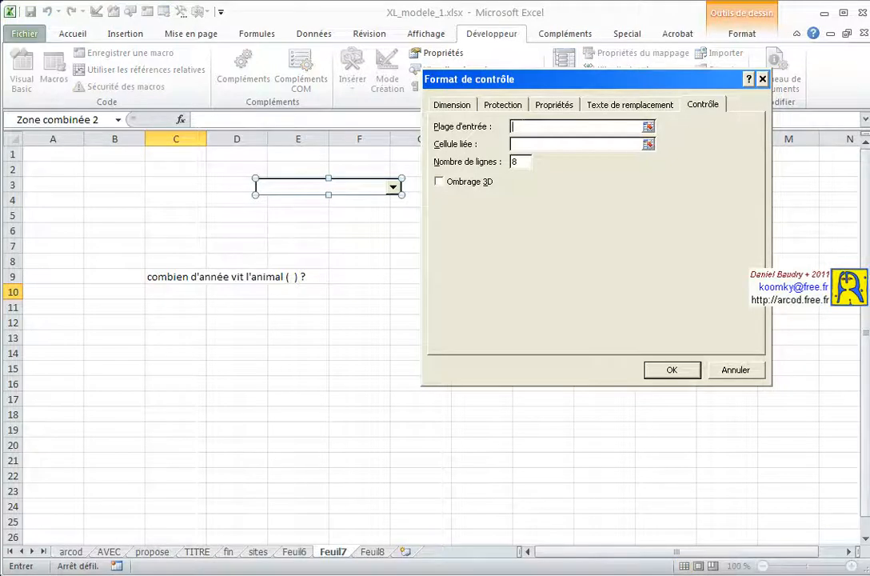
pyautogui.click(648, 125)
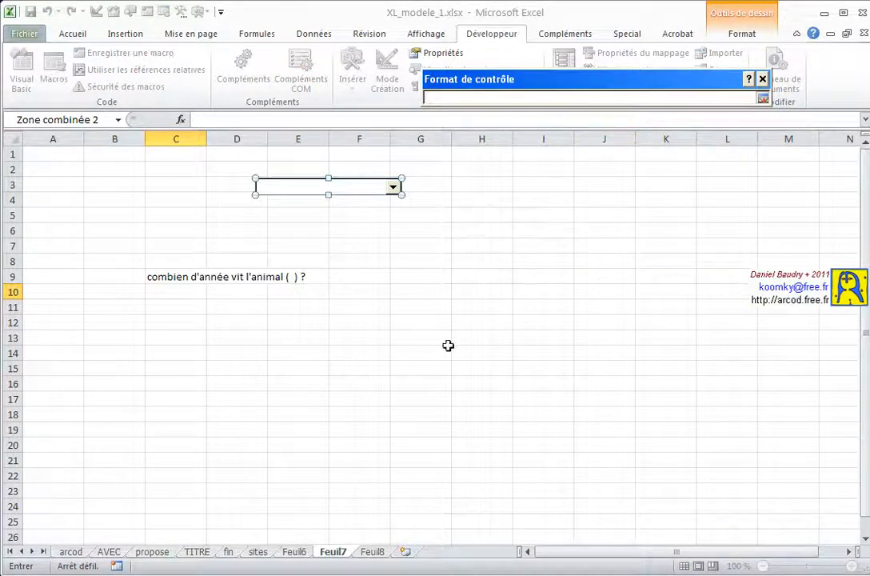
pyautogui.click(292, 551)
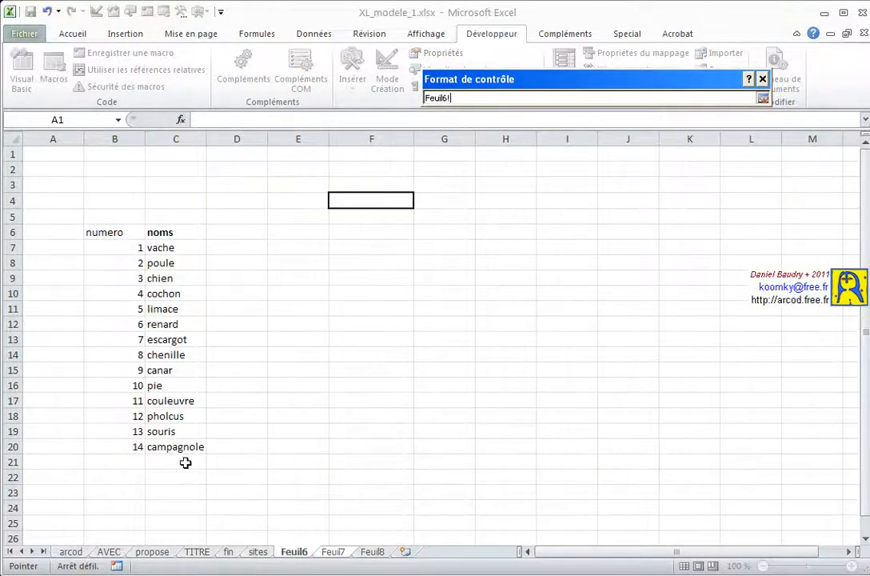
pyautogui.moveTo(159, 249); pyautogui.dragTo(166, 442)
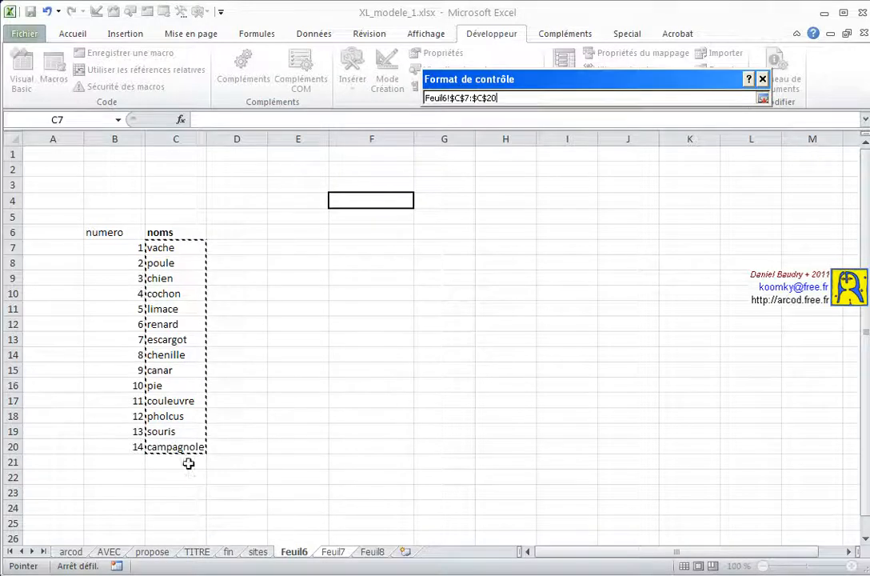
pyautogui.click(764, 98)
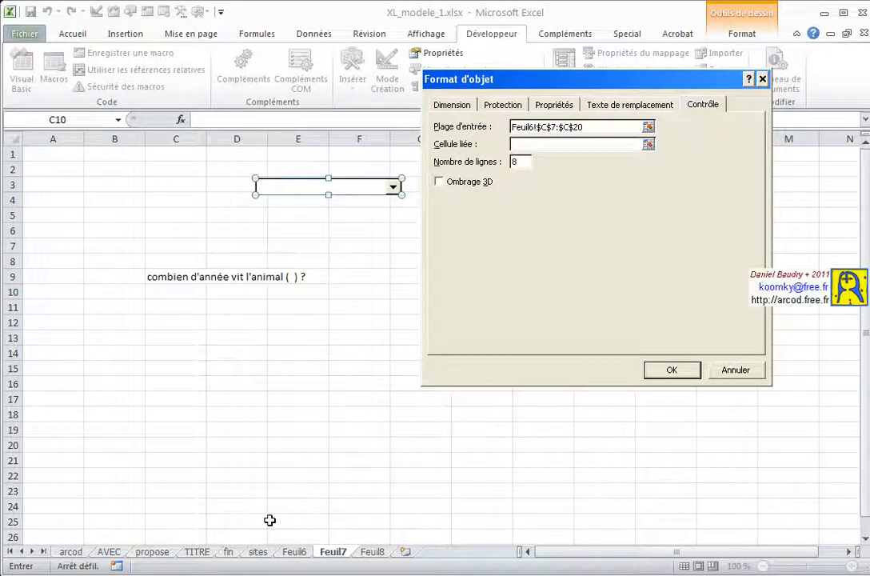
# Step: Link the combo box to Feuil6!$E$4, set its number of lines to 20 and enable Ombrage 3D
pyautogui.click(294, 552)
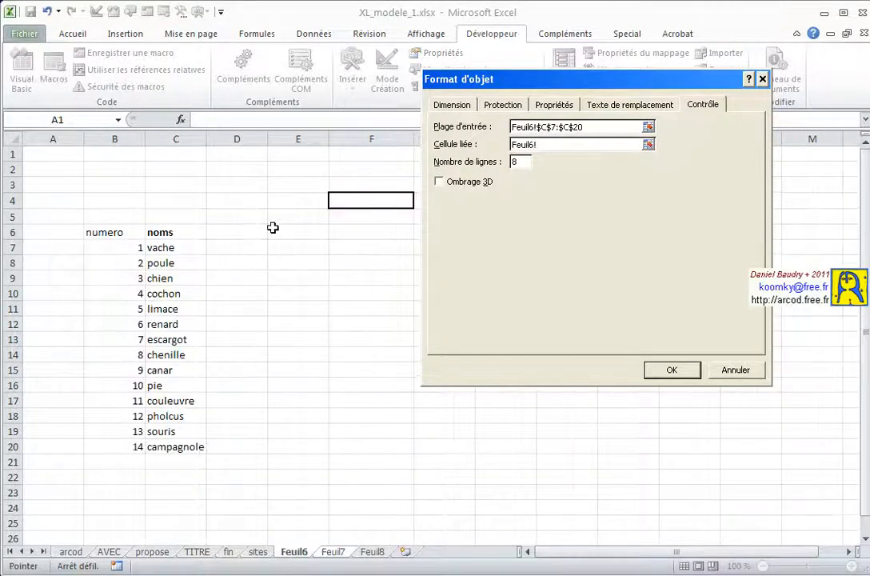
pyautogui.click(288, 203)
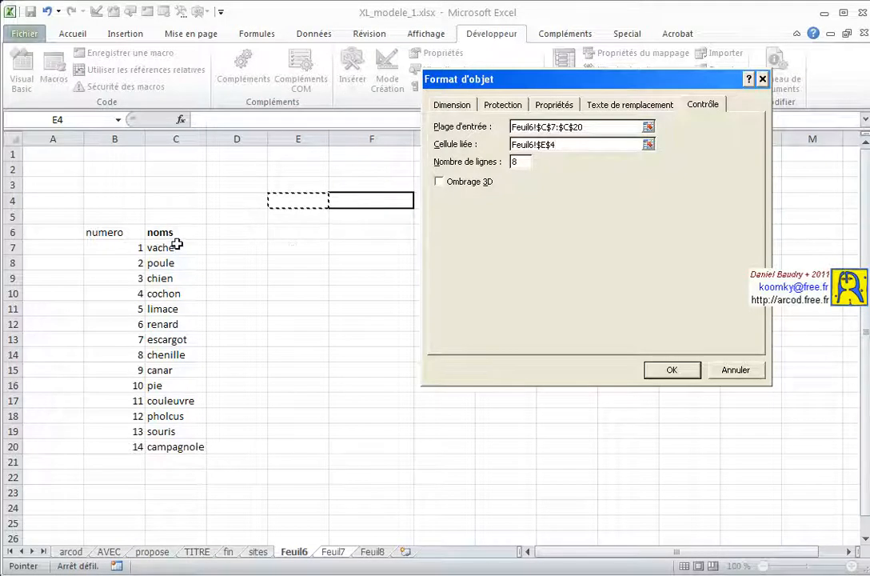
pyautogui.doubleClick(514, 162)
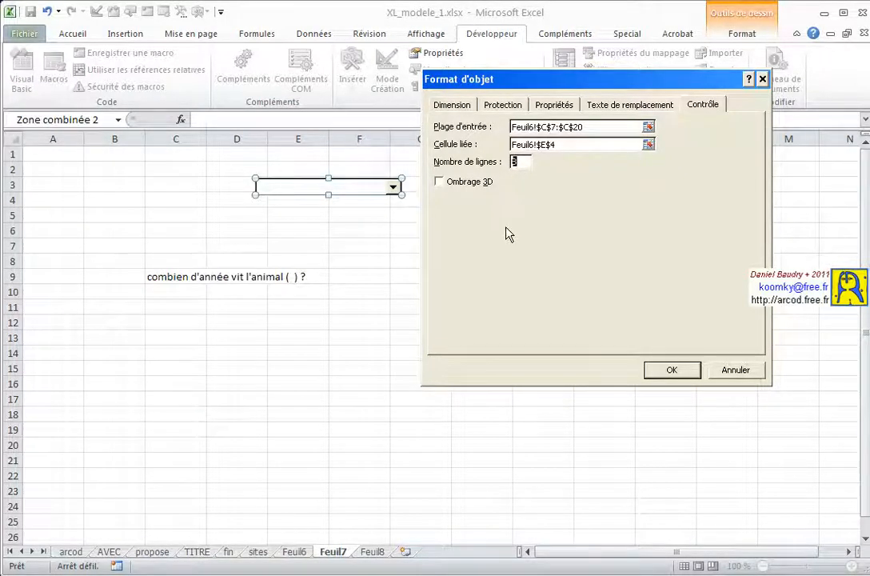
pyautogui.write('20')
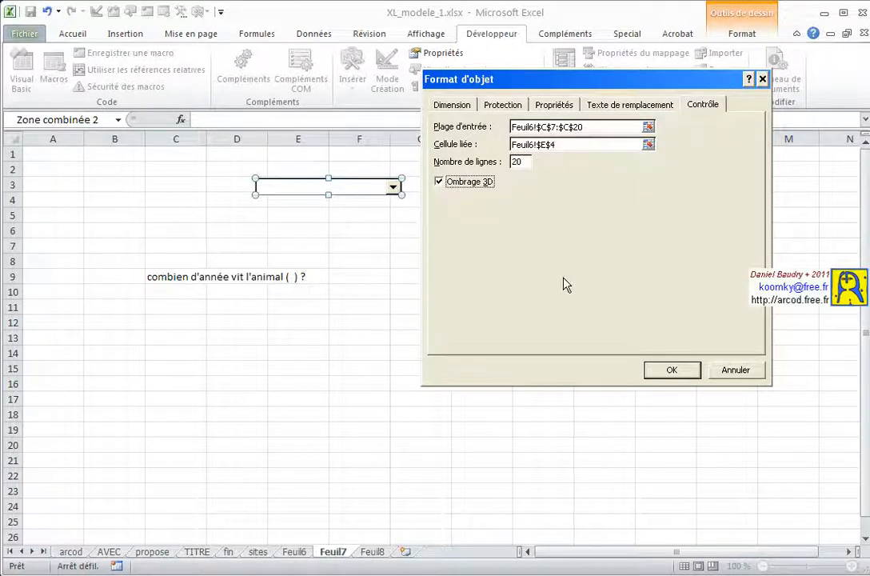
pyautogui.click(660, 371)
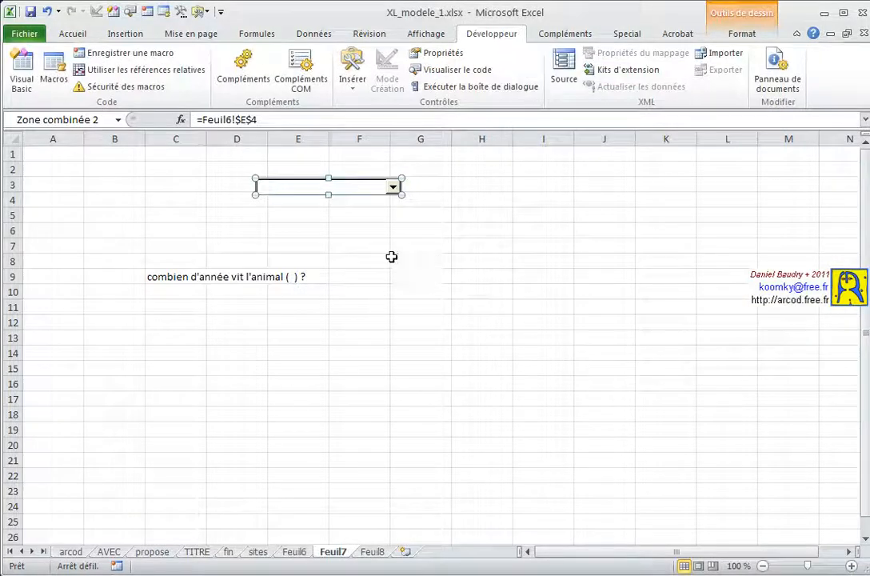
pyautogui.click(349, 229)
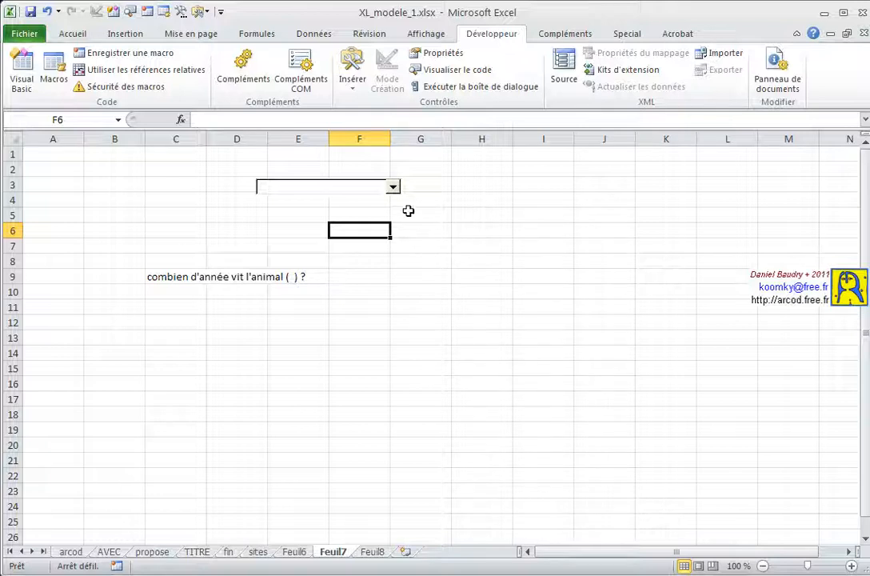
# Step: Choose renard in the combo box and check the linked cell E4 on Feuil6
pyautogui.click(393, 190)
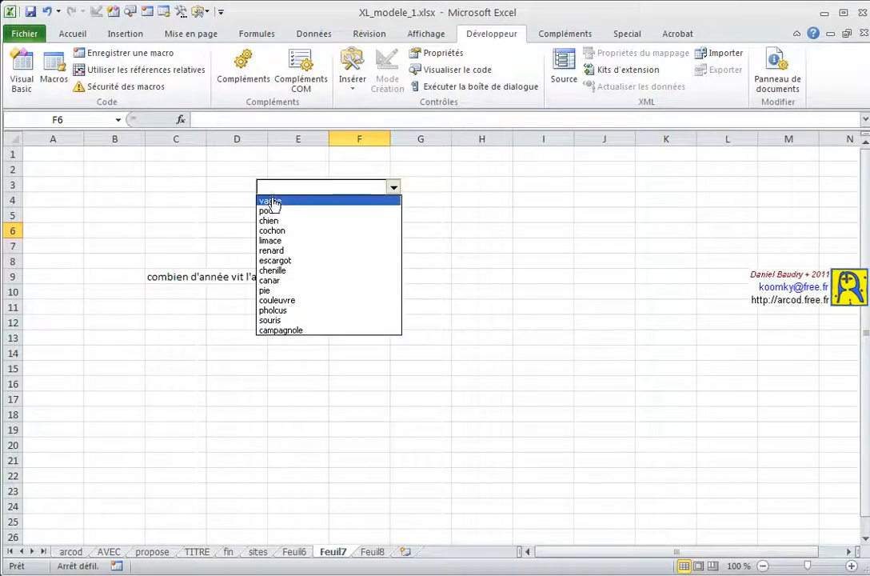
pyautogui.click(266, 251)
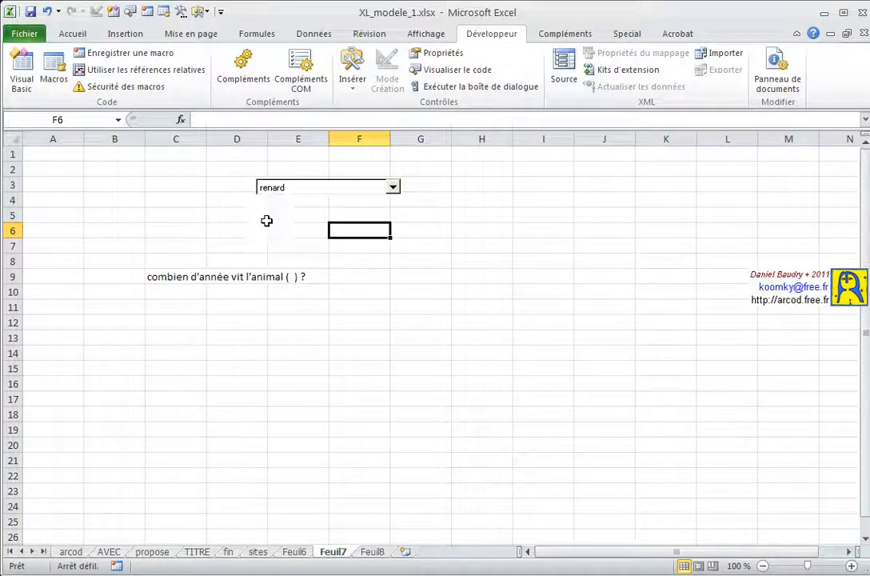
pyautogui.click(294, 552)
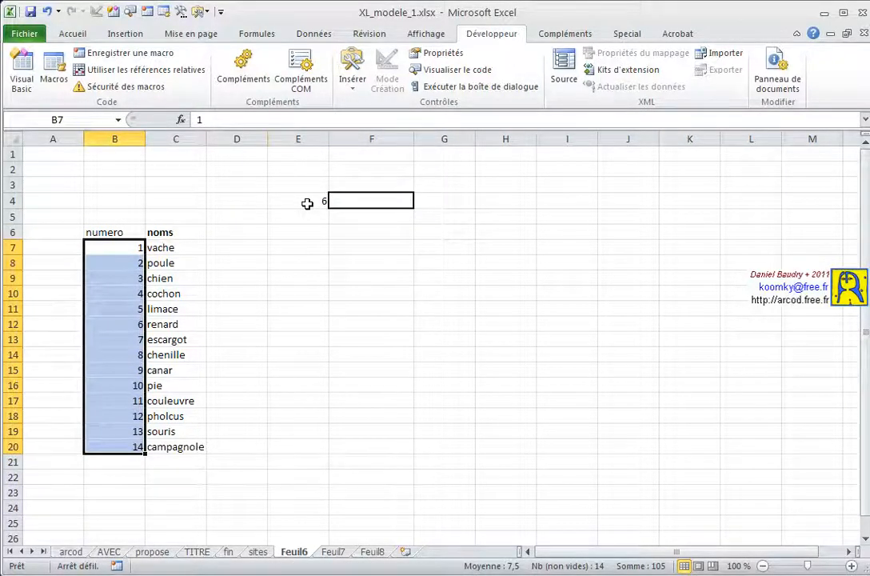
pyautogui.click(307, 203)
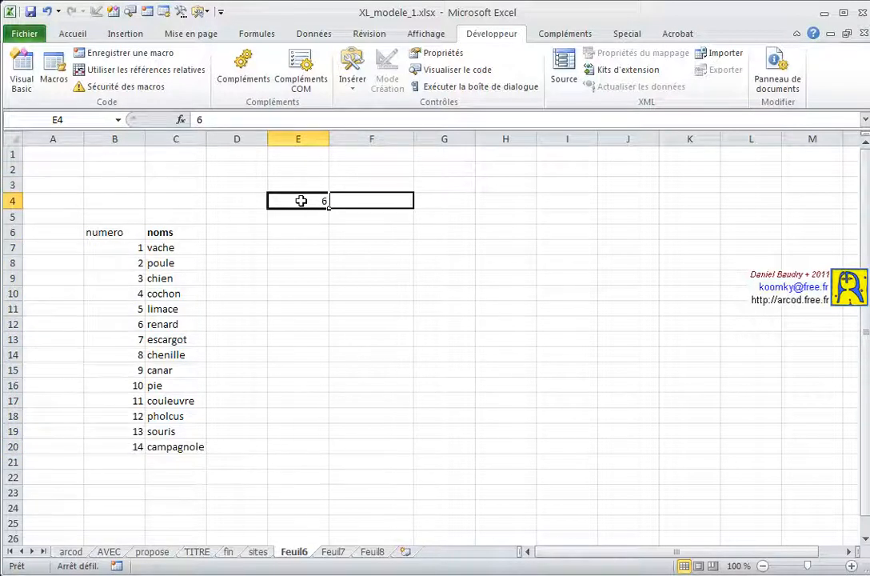
# Step: Go through the names in C7:C12 one by one, from vache to renard, to compare their position with E4
pyautogui.click(163, 249)
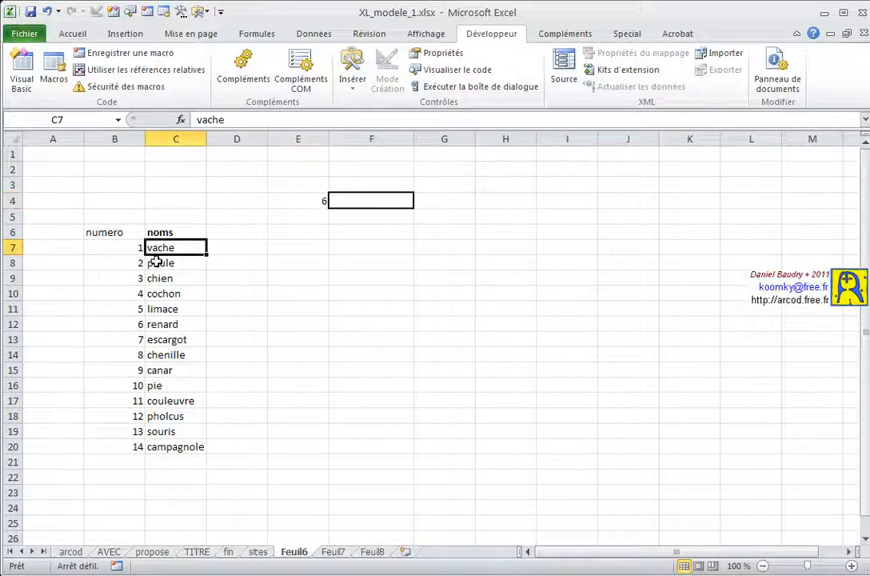
pyautogui.click(158, 263)
pyautogui.click(158, 278)
pyautogui.click(158, 294)
pyautogui.click(160, 311)
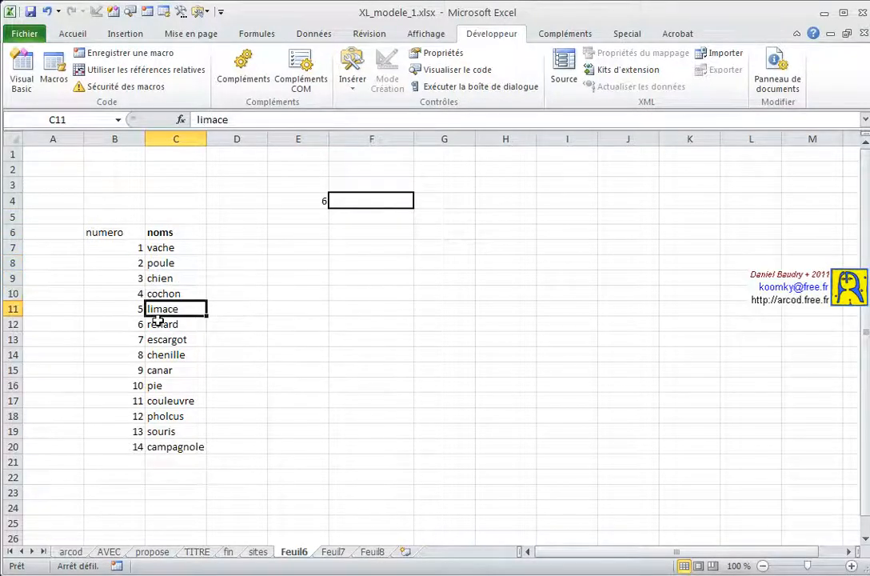
pyautogui.click(161, 324)
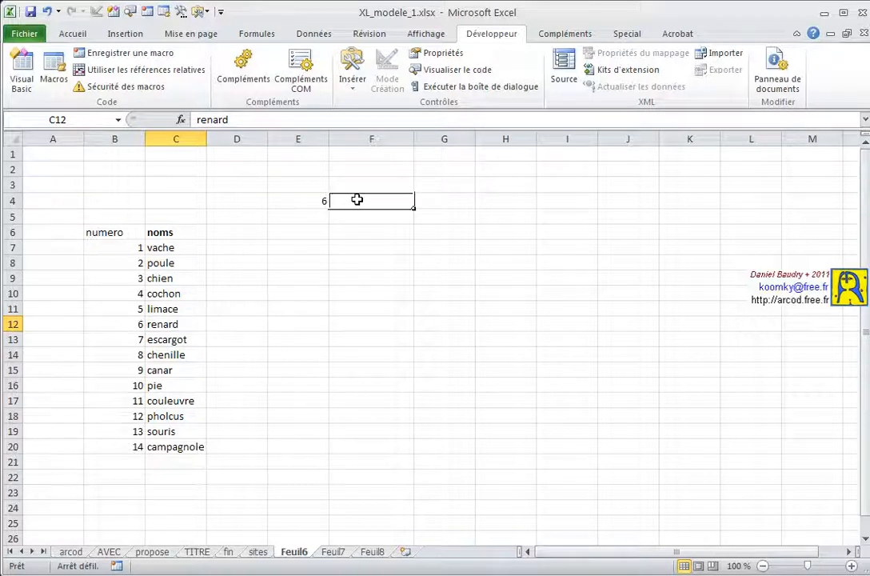
# Step: Enter the formula =RECHERCHEV(E4;B7:C20;2) in cell F4 of Feuil6 to look up the chosen animal's name
pyautogui.click(357, 199)
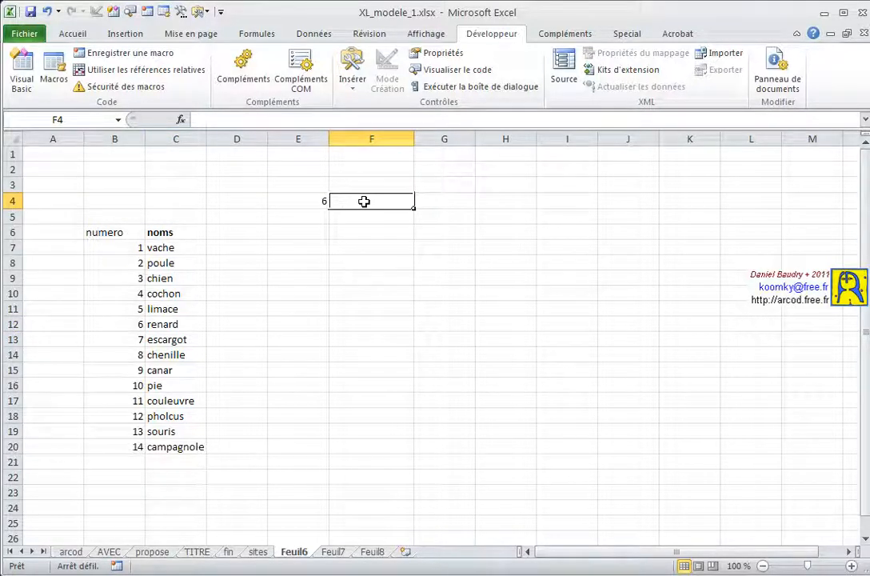
pyautogui.click(304, 199)
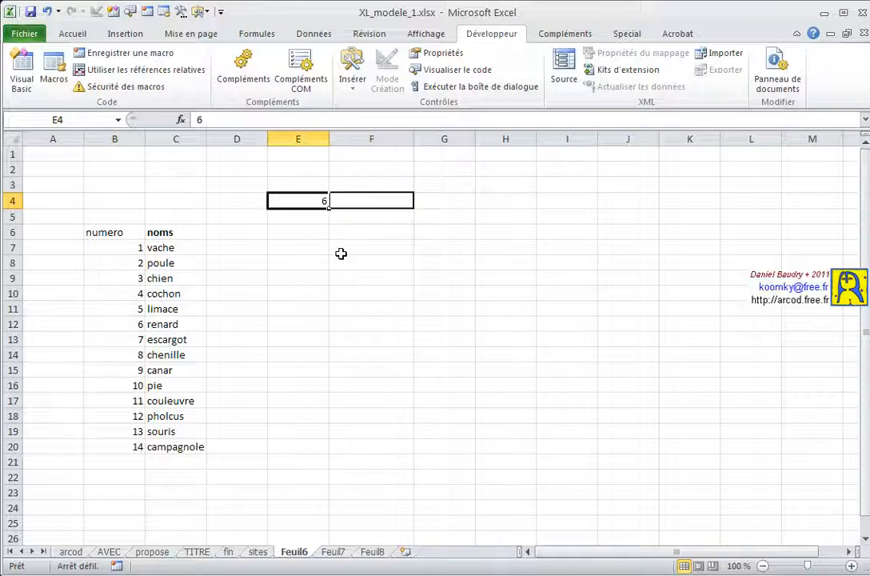
pyautogui.click(360, 198)
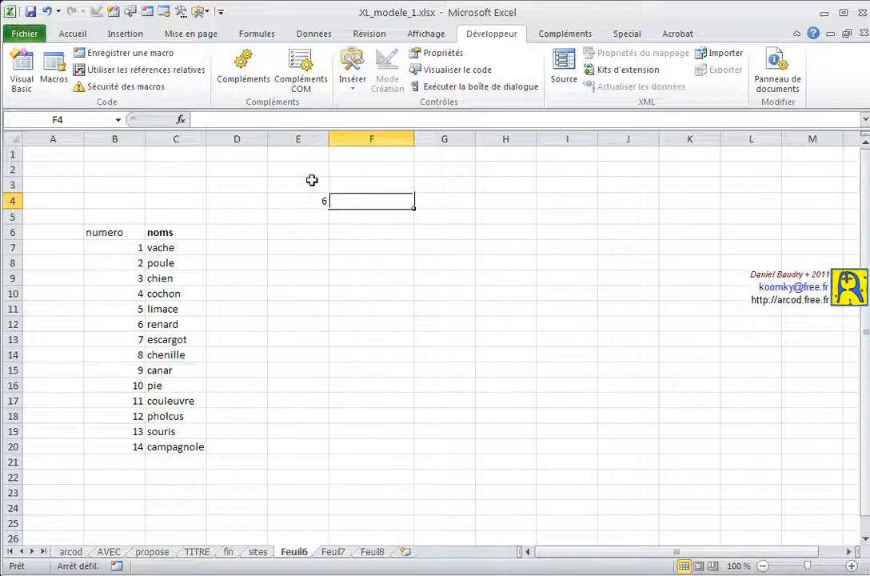
pyautogui.click(220, 119)
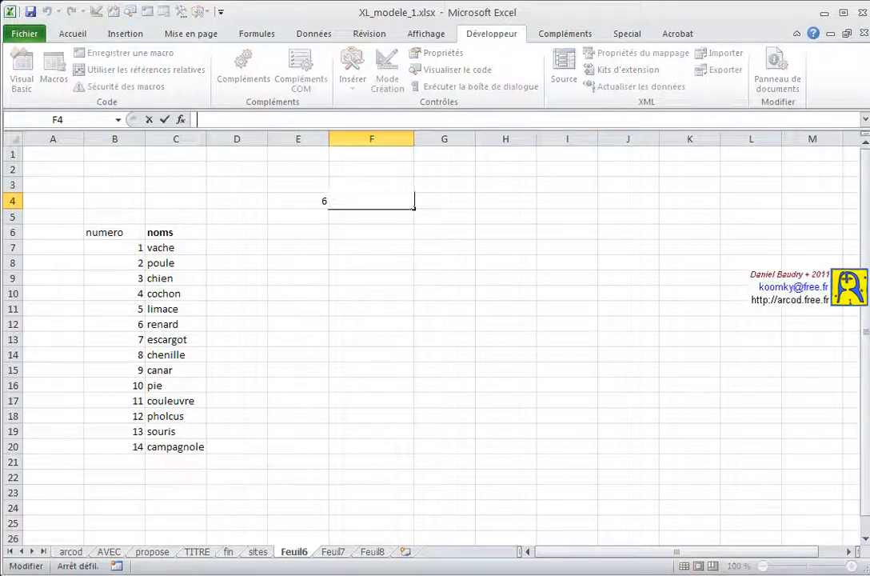
pyautogui.write('=re')
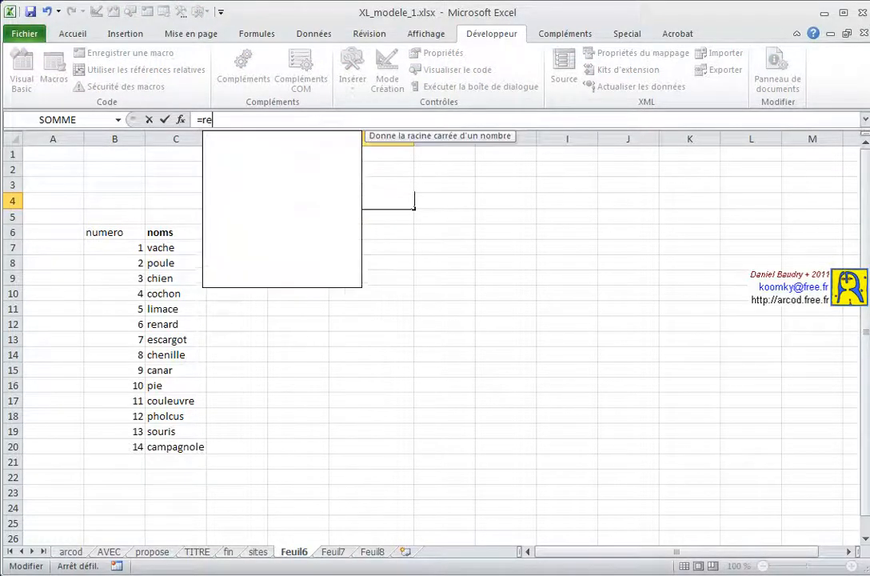
pyautogui.write('cherche')
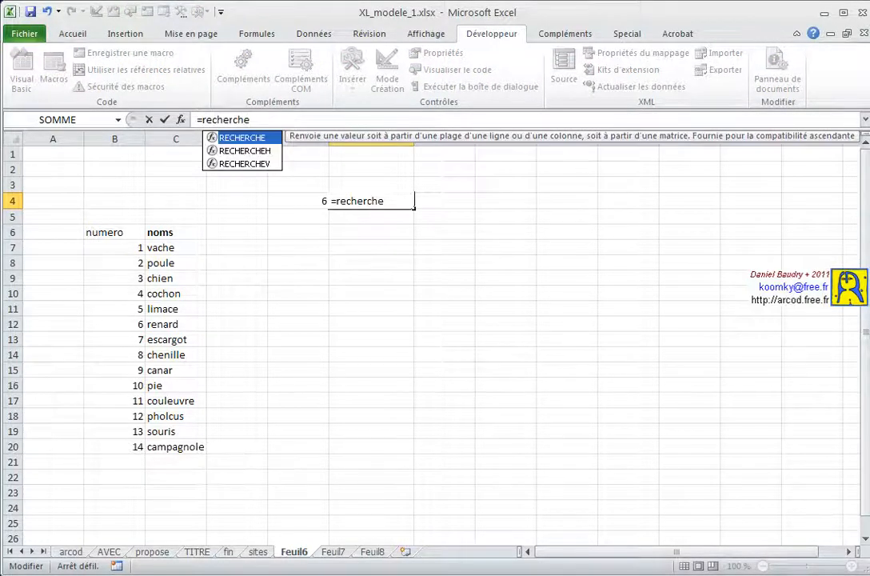
pyautogui.write('v')
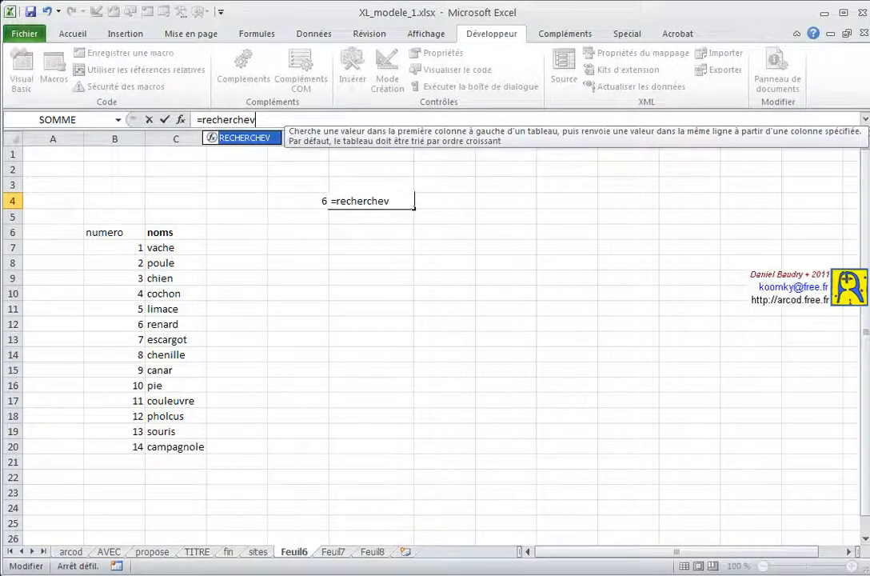
pyautogui.write('(')
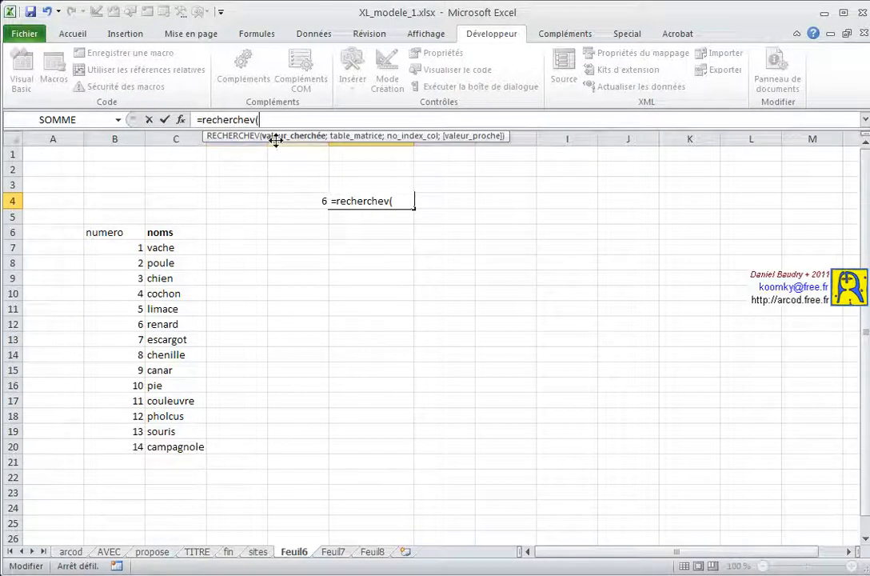
pyautogui.click(306, 201)
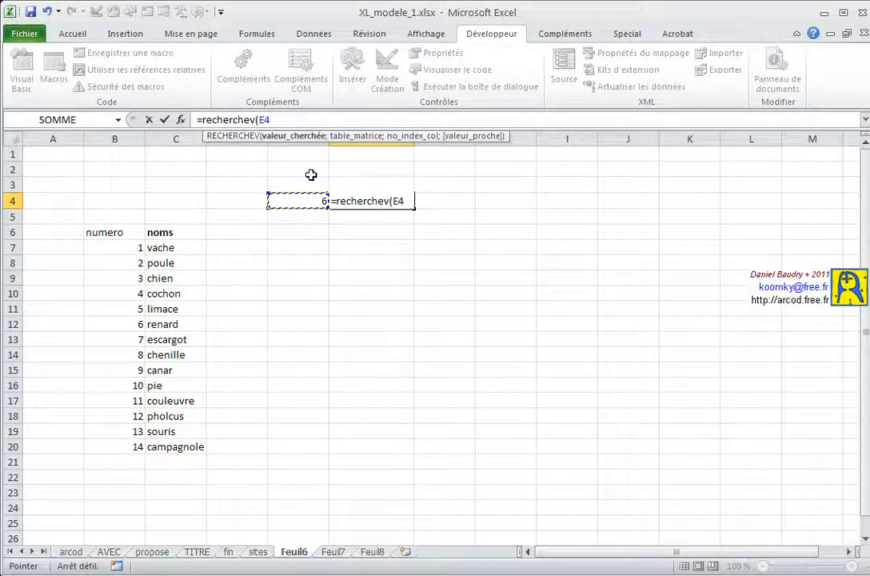
pyautogui.write(';')
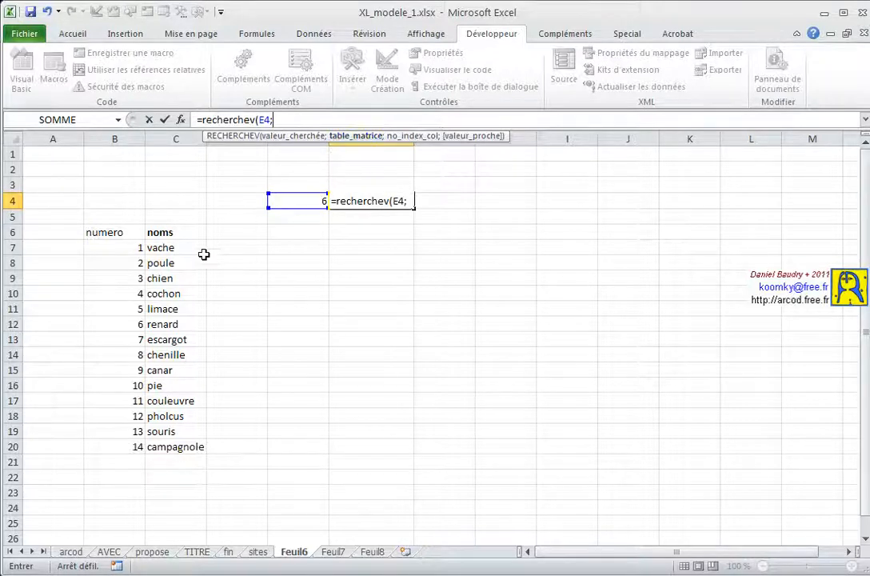
pyautogui.moveTo(113, 247); pyautogui.dragTo(178, 455)
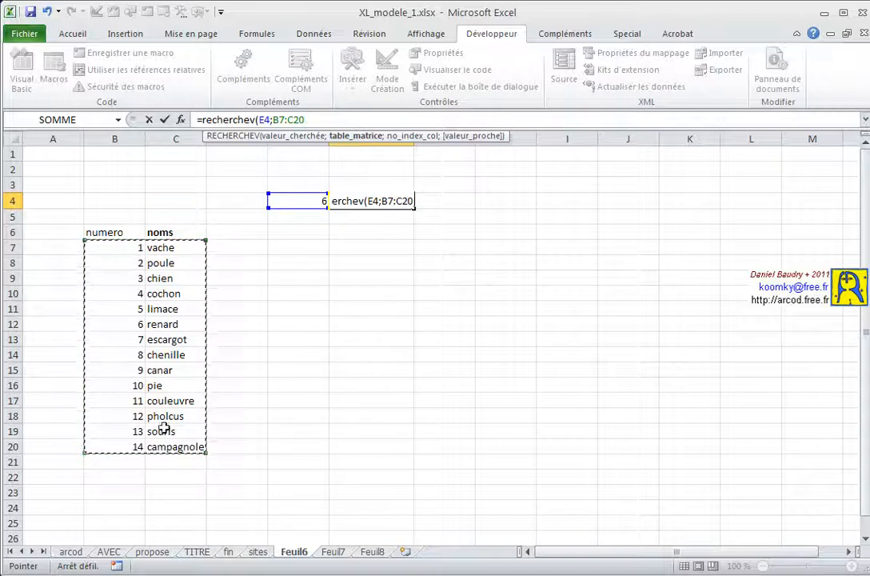
pyautogui.write(';2')
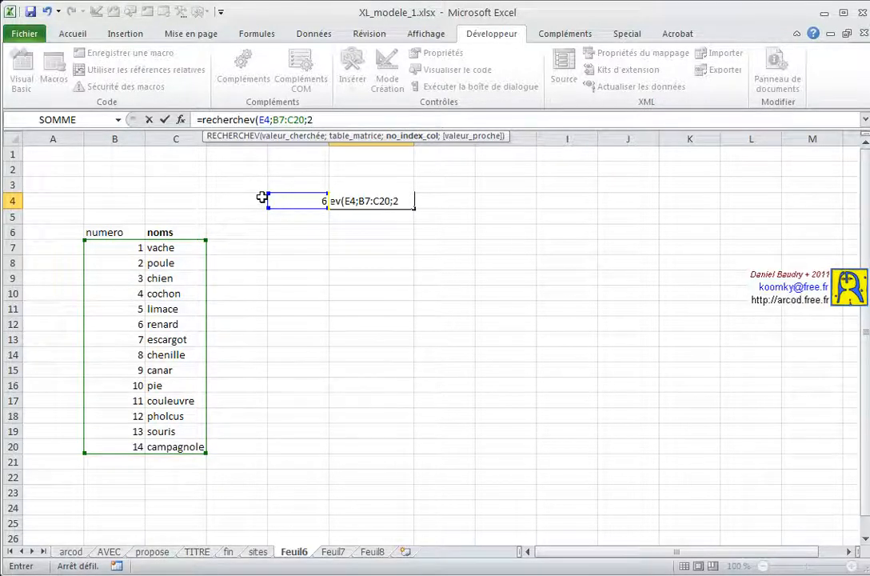
pyautogui.write(')')
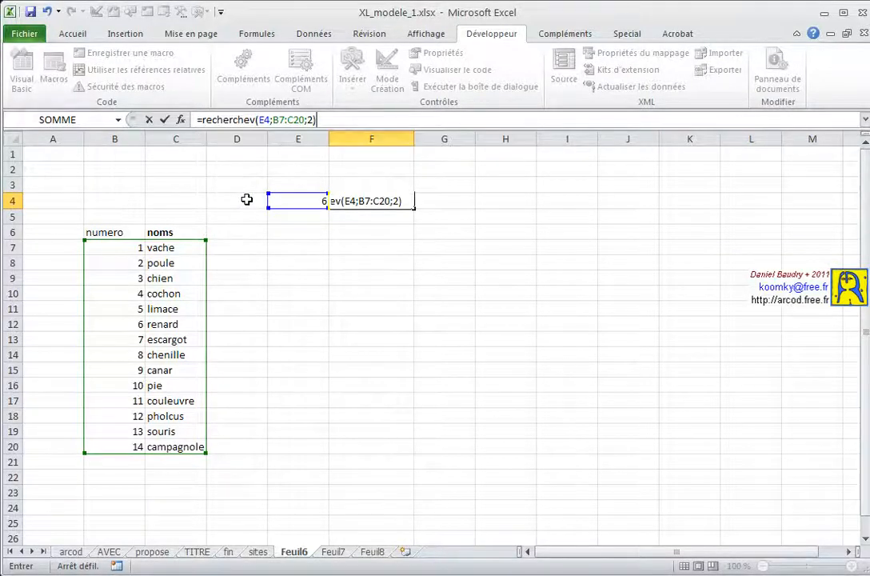
pyautogui.press('Return')
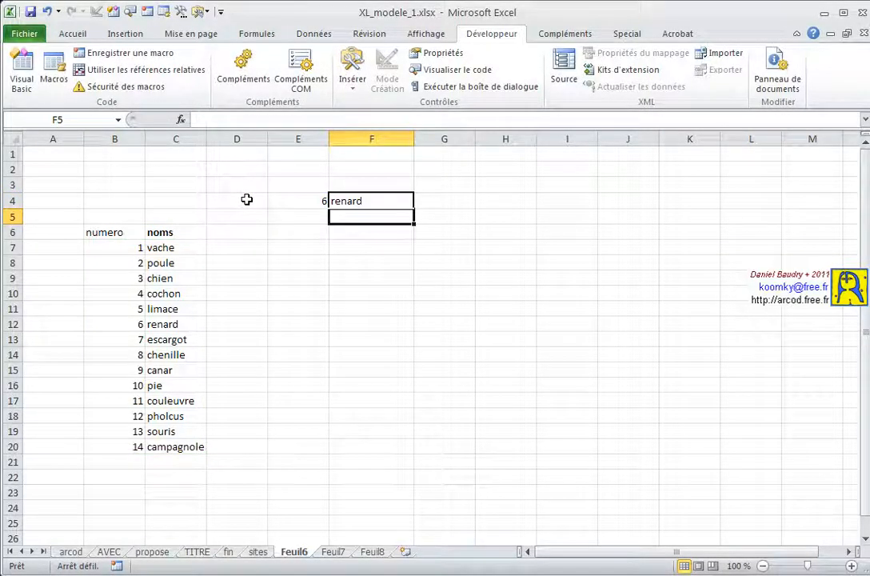
# Step: Compare E4 with the lookup cell F4 on Feuil6 and inspect the question's formula in C9 on Feuil7
pyautogui.click(296, 201)
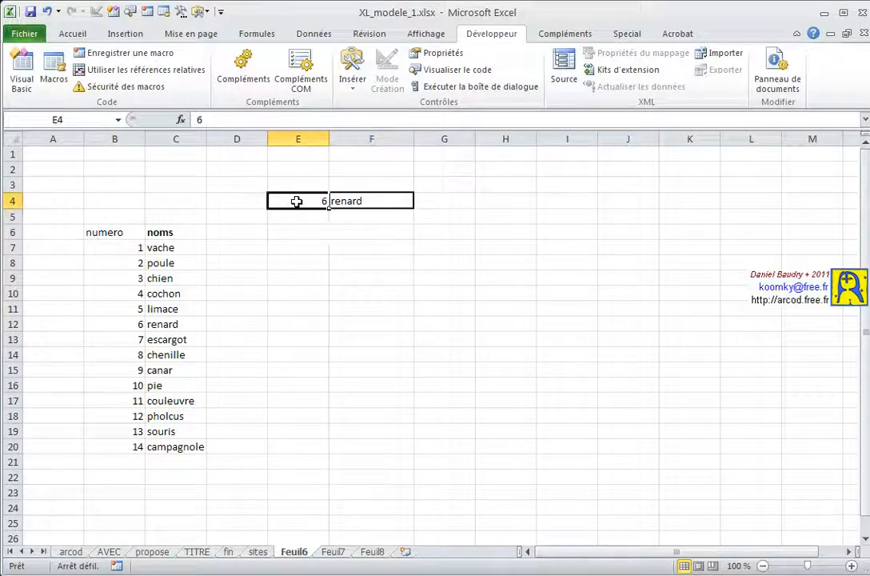
pyautogui.click(355, 201)
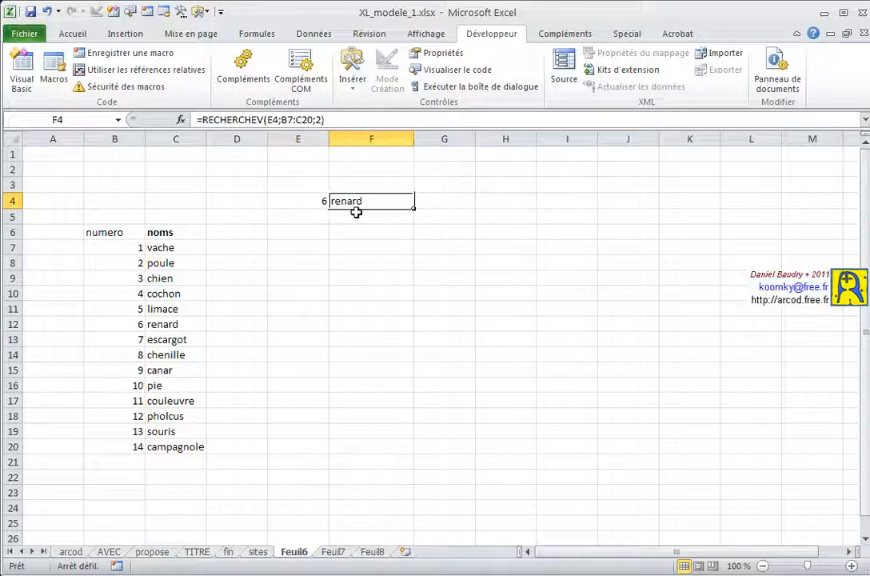
pyautogui.click(332, 554)
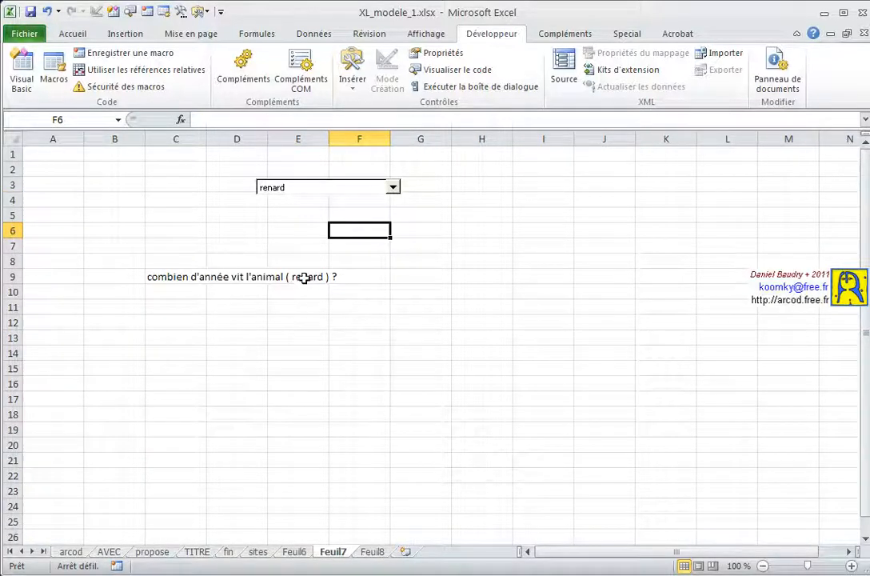
pyautogui.click(171, 276)
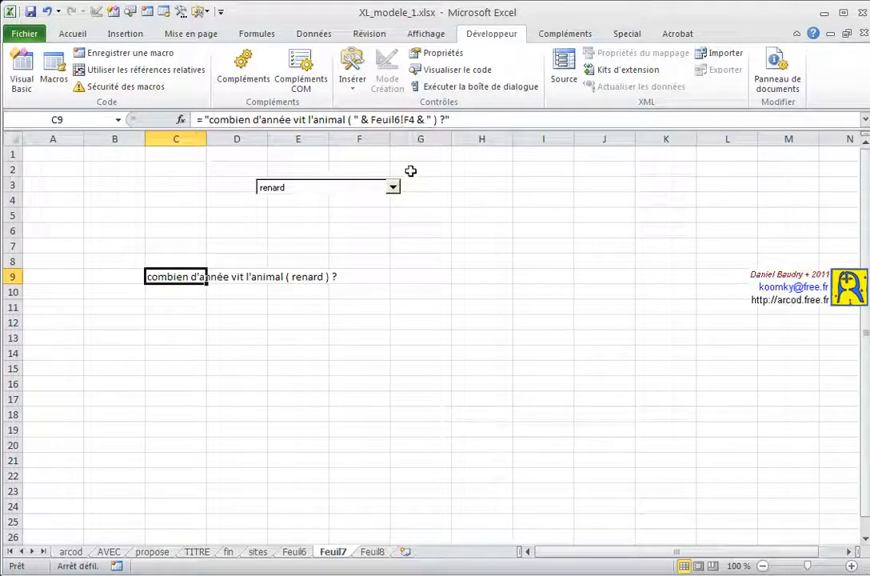
# Step: Choose pie in the combo box on Feuil7 and return to Feuil6 to check the lookup in F4
pyautogui.click(394, 189)
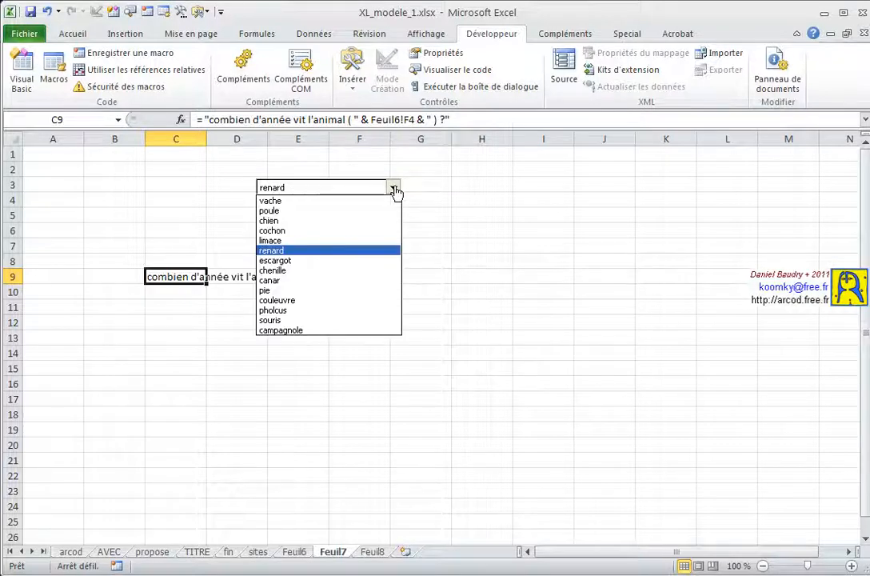
pyautogui.click(304, 294)
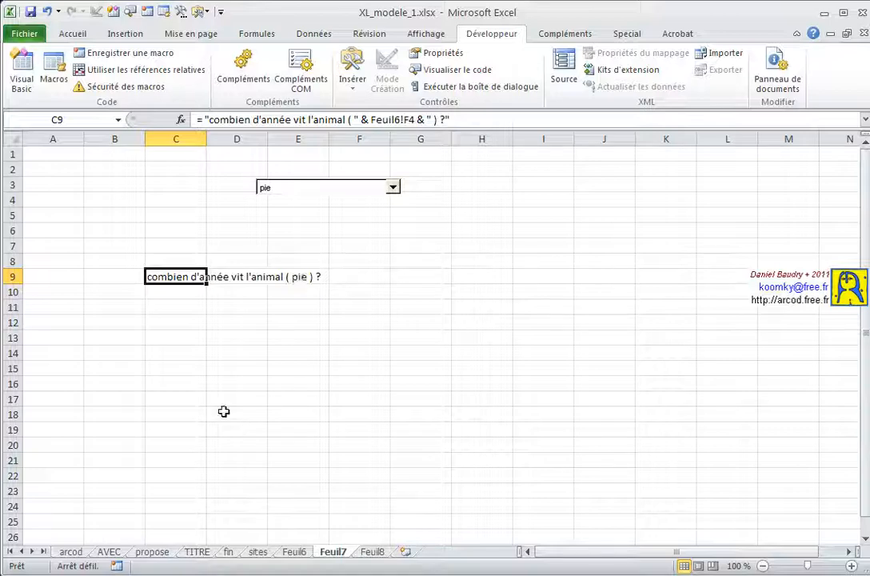
pyautogui.click(295, 552)
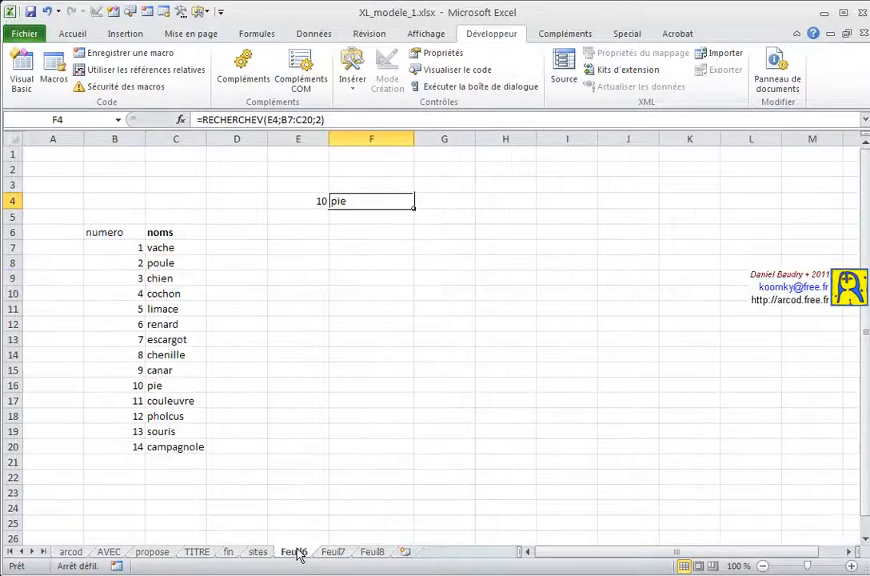
# Step: Compare the linked cell E4 with pie's row B16:C16 on Feuil6, and finish on the fin sheet
pyautogui.click(311, 202)
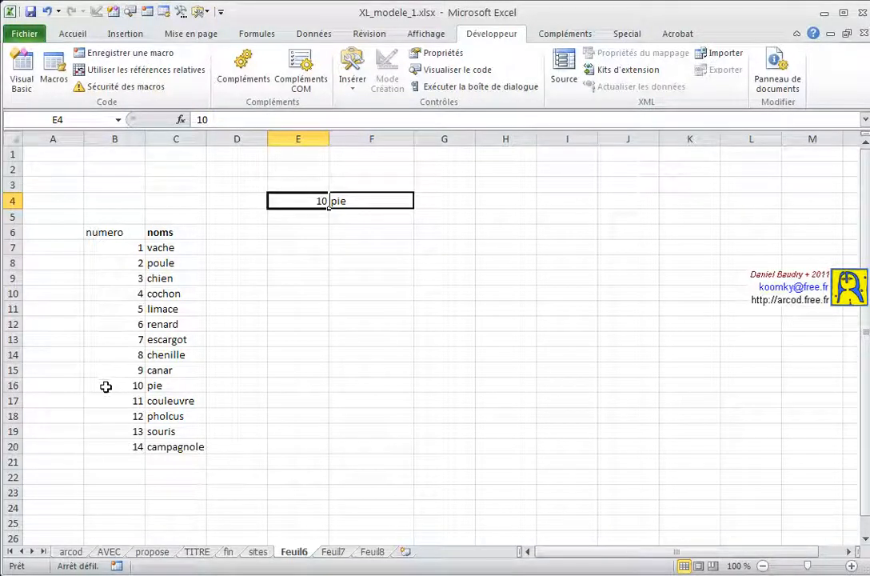
pyautogui.moveTo(104, 385); pyautogui.dragTo(167, 385)
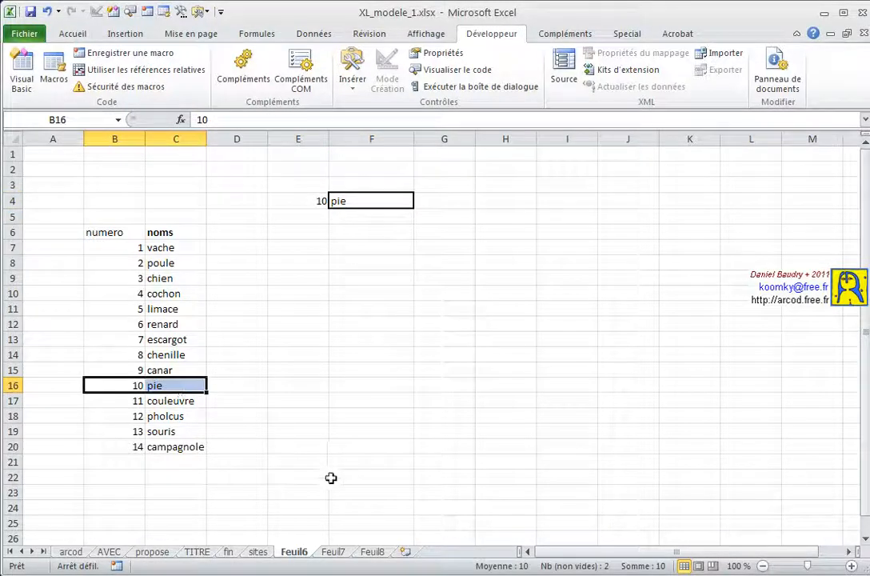
pyautogui.click(228, 554)
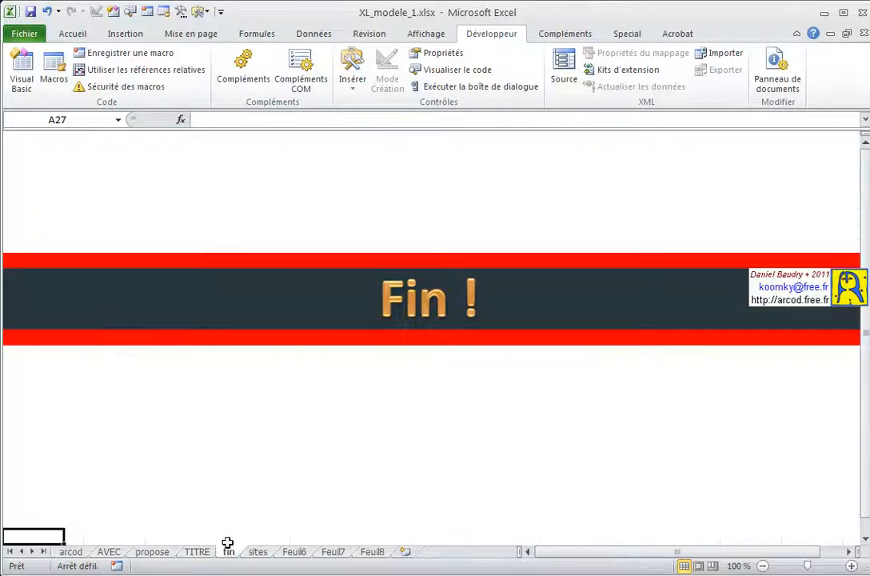